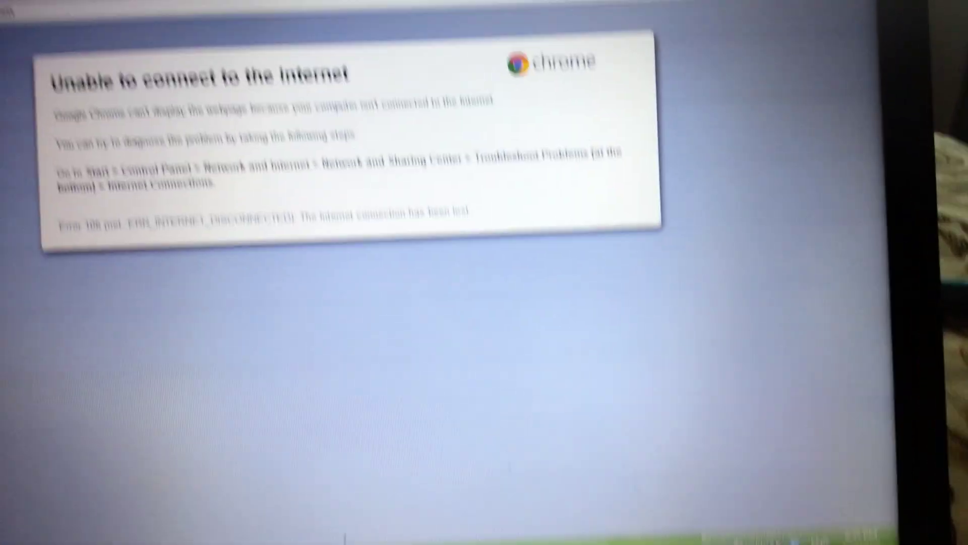
Confirm Chrome's offline error, then open and dismiss the Windows Settings charm
click(753, 410)
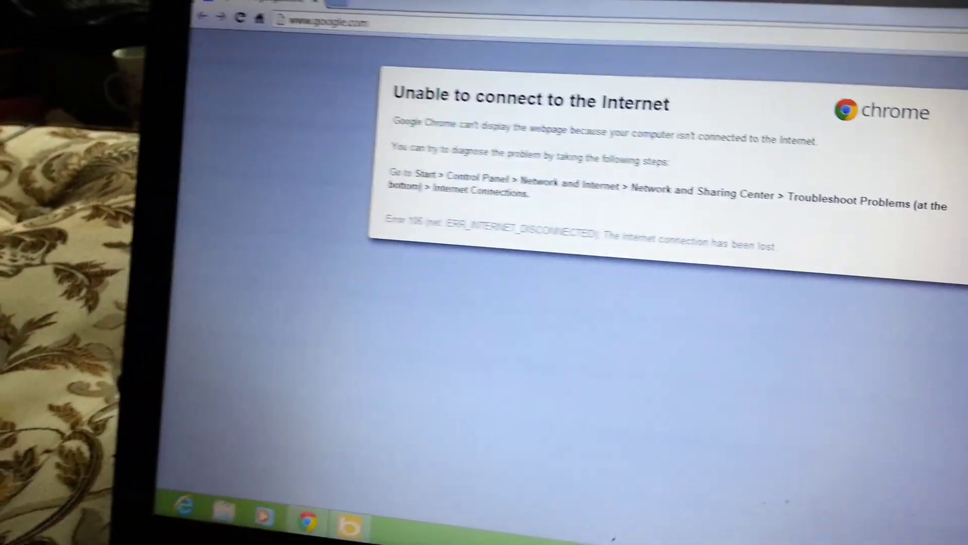
key(super+c)
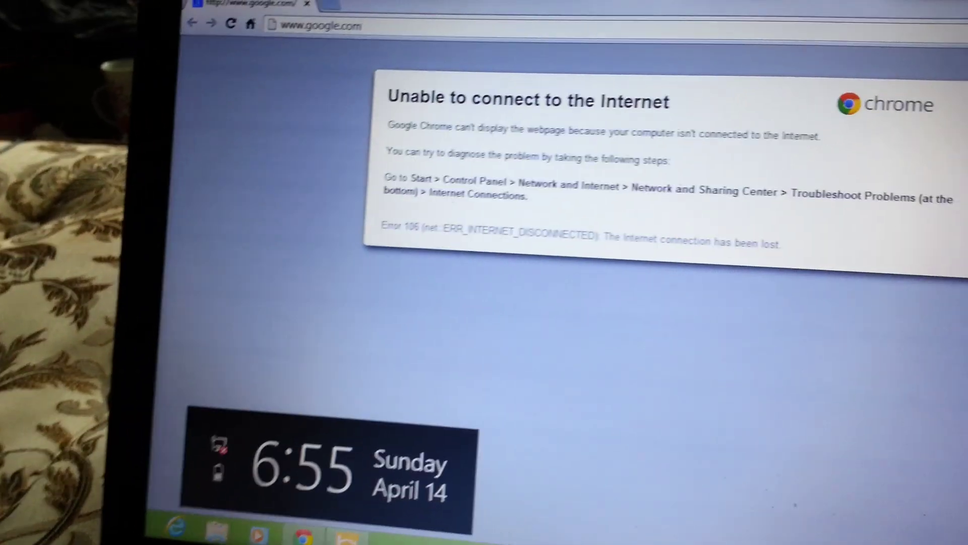
key(super+i)
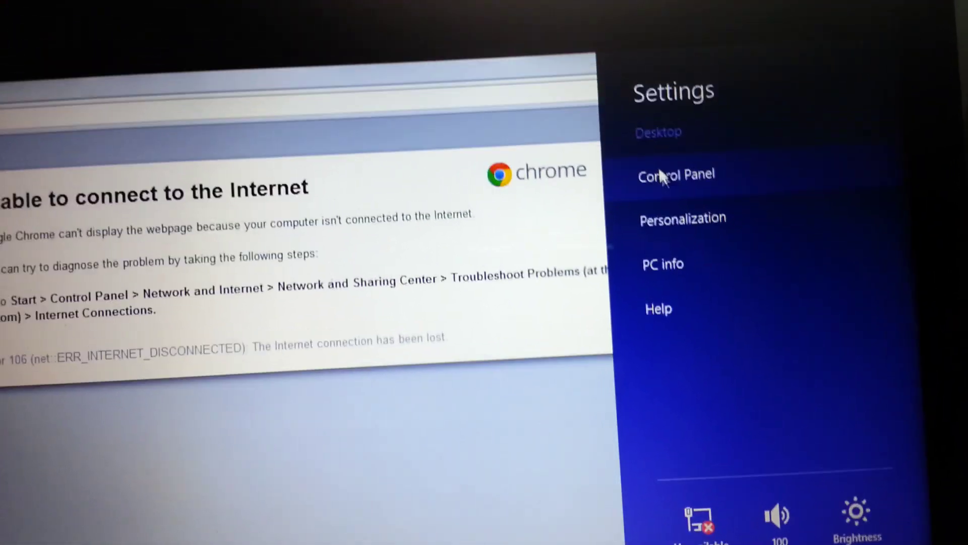
click(666, 121)
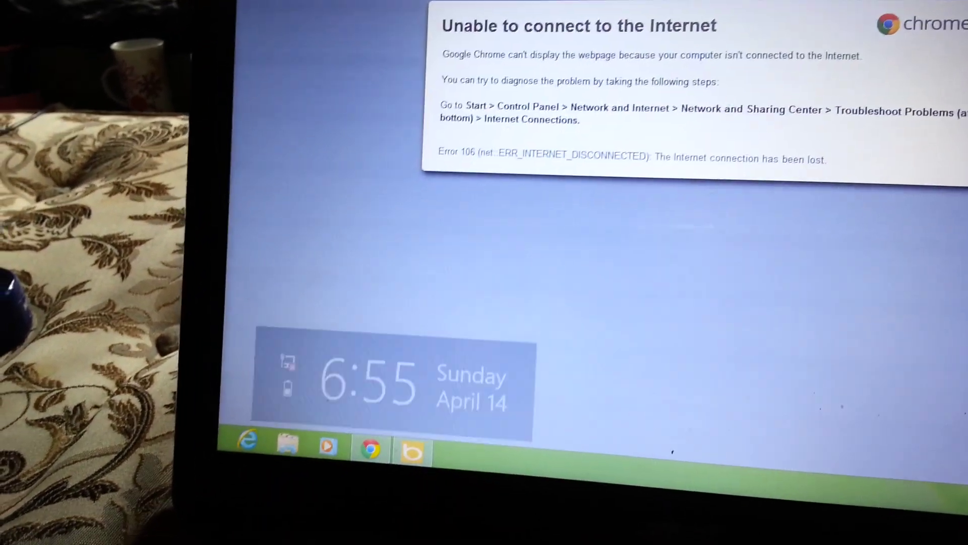
Check PC settings' Wireless page, which shows no wireless devices, then return to Start
key(super+i)
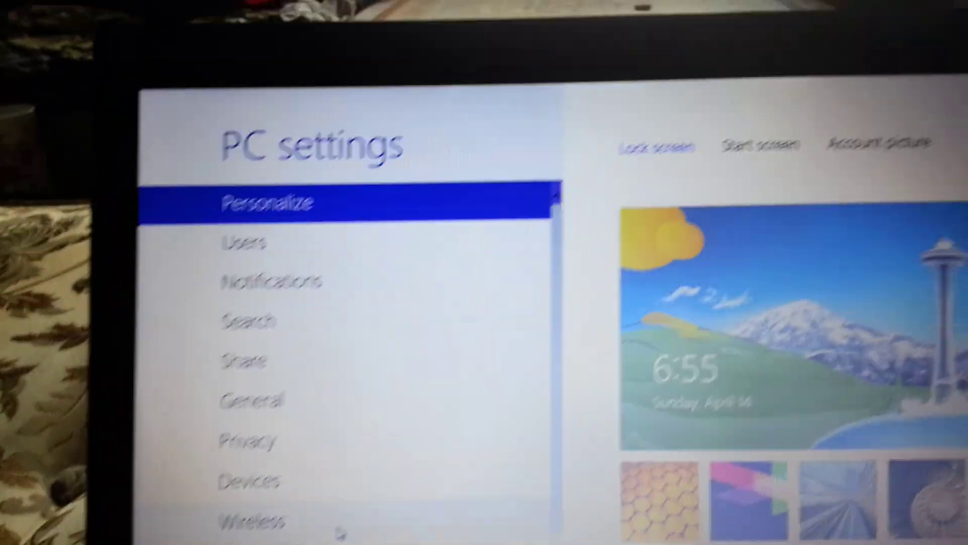
click(338, 522)
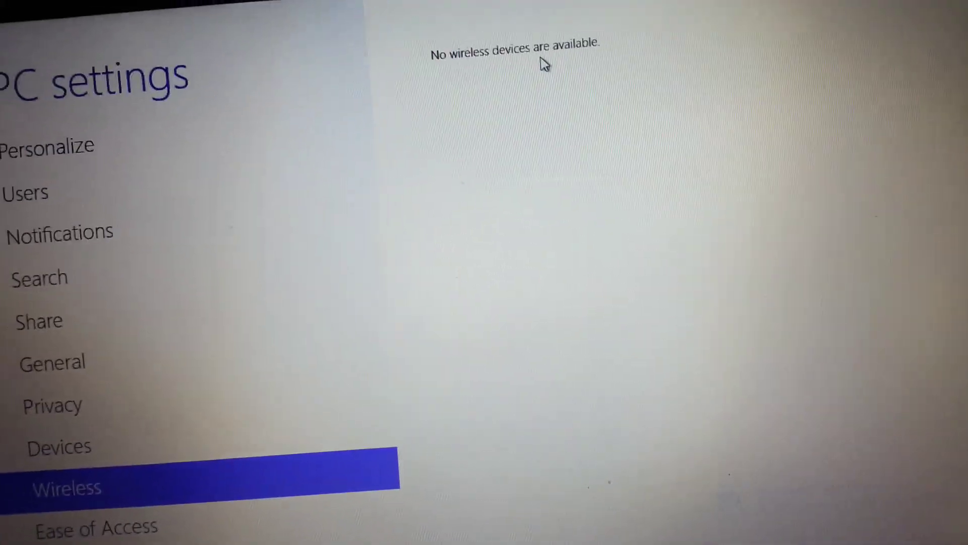
key(super)
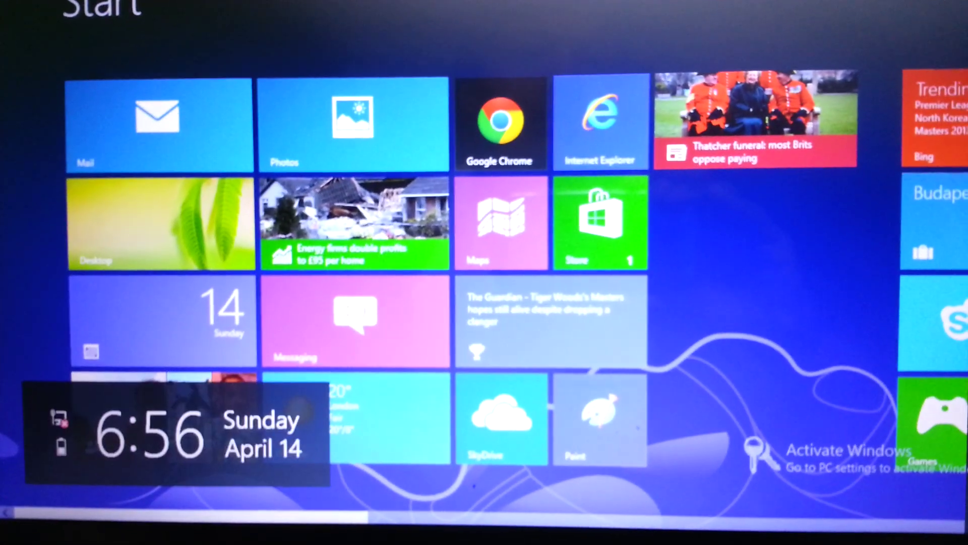
Search Settings for 'device' and launch Device Manager
key(super+q)
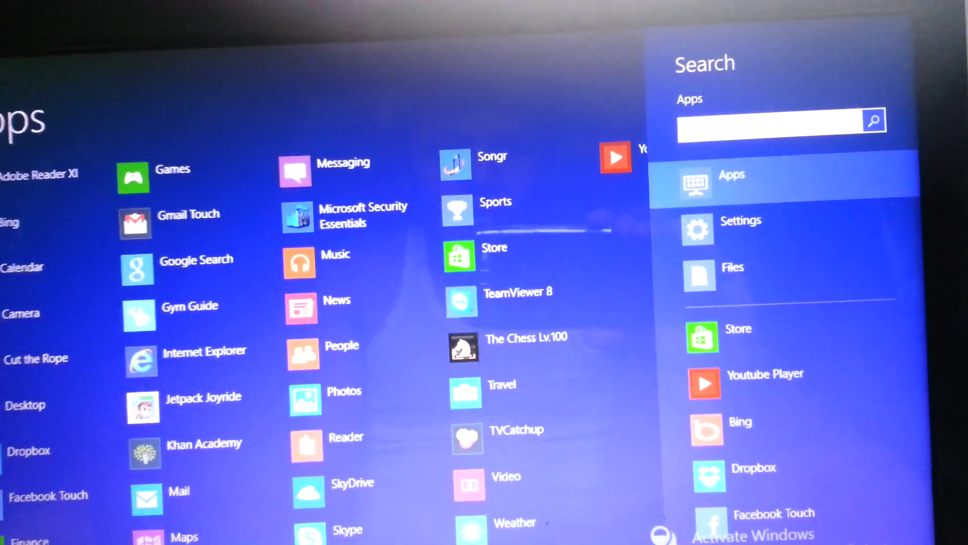
text(d)
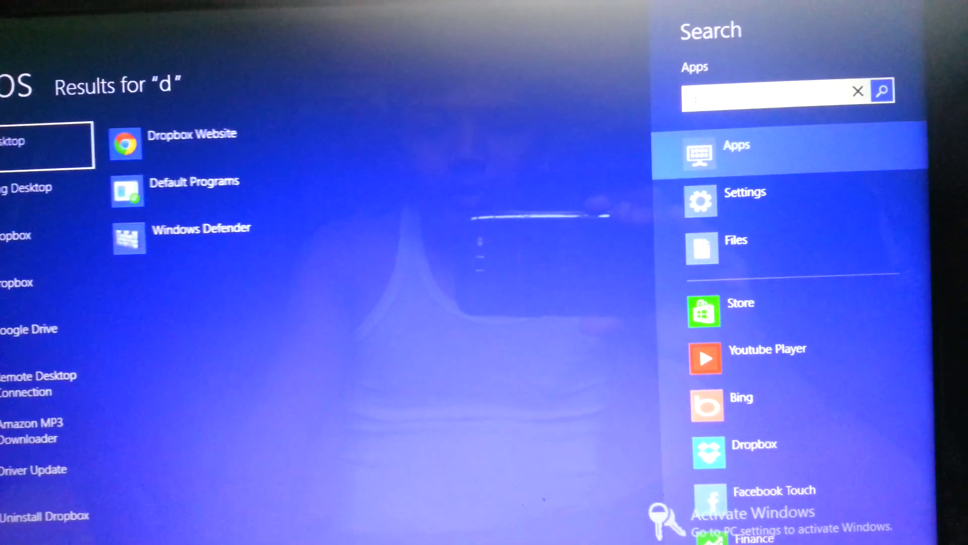
text(evice)
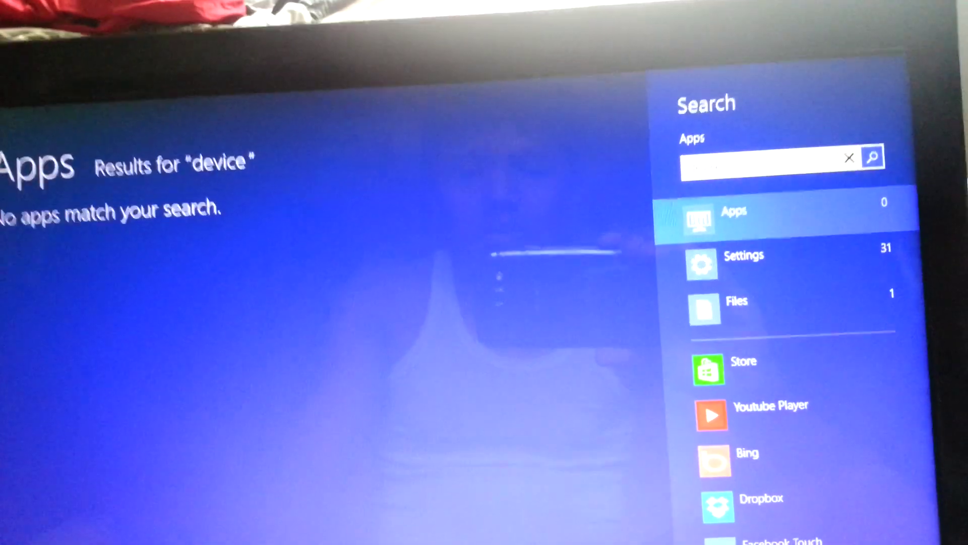
text( manger)
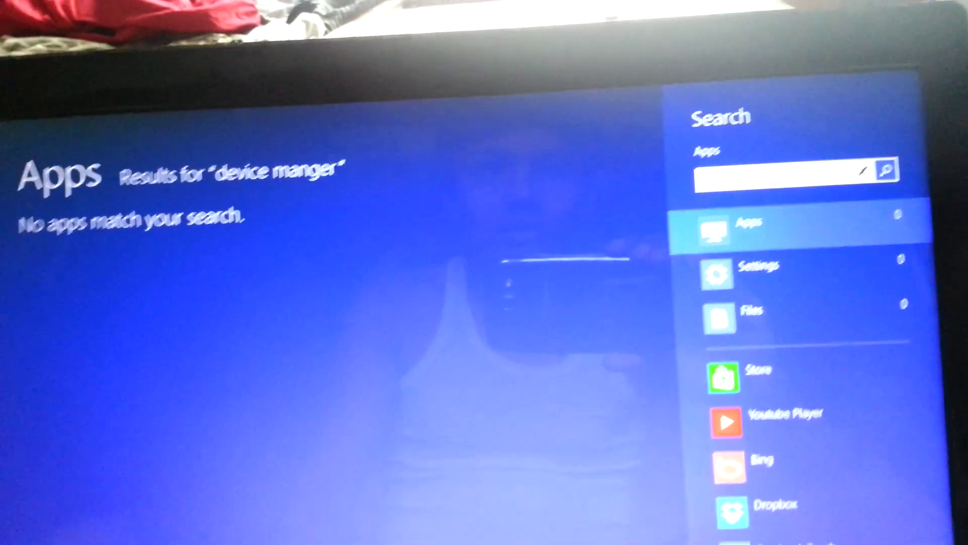
key(BackSpace)
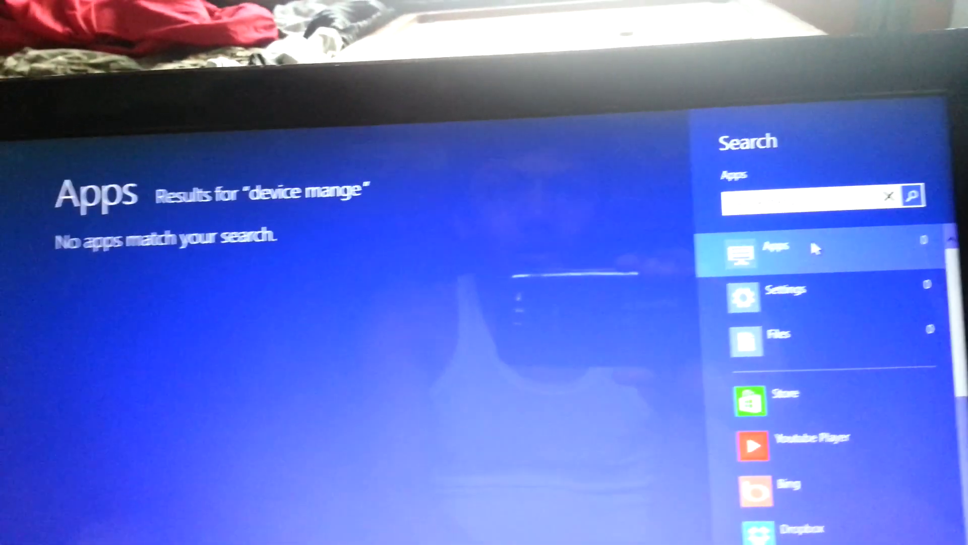
key(BackSpace)
key(BackSpace)
key(BackSpace)
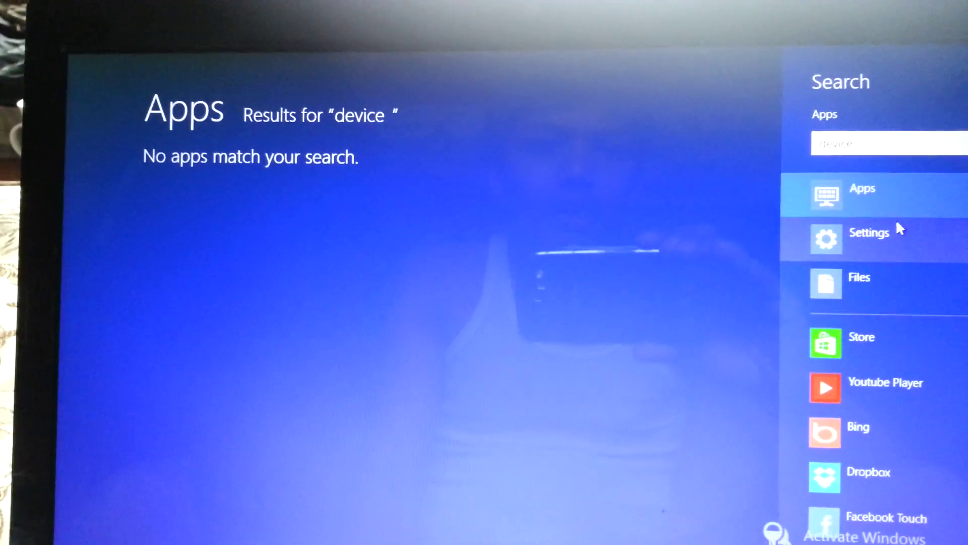
click(894, 227)
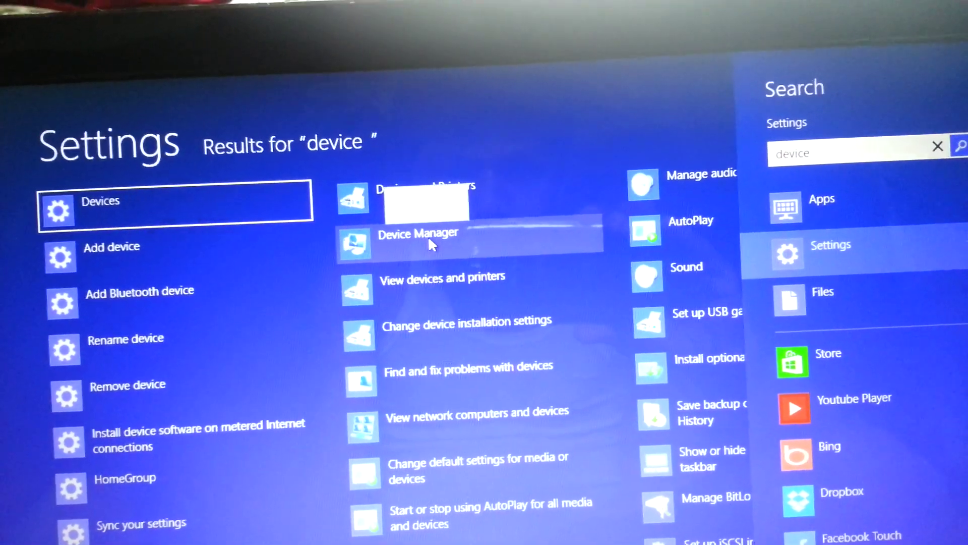
click(427, 236)
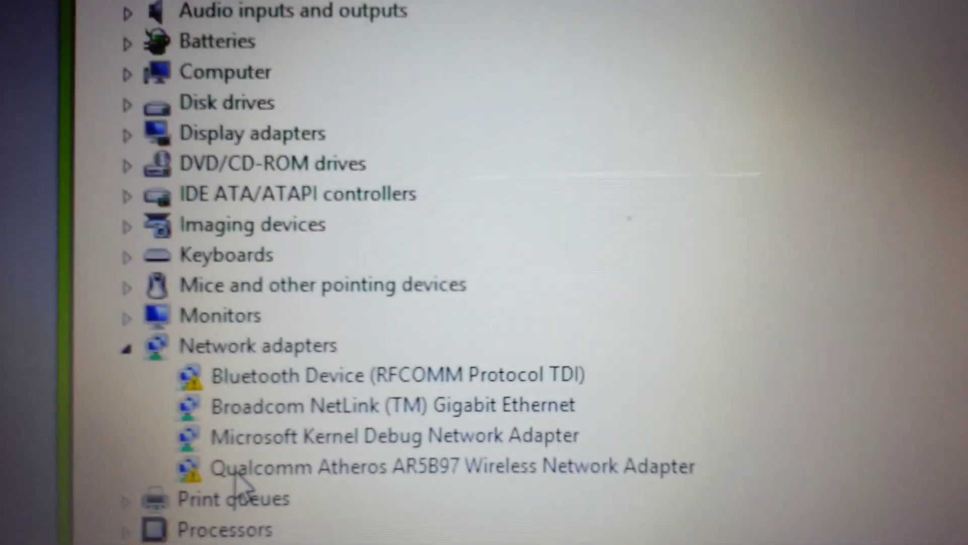
Begin Update Driver Software for the Qualcomm Atheros AR5B97 Wireless Network Adapter
click(240, 470)
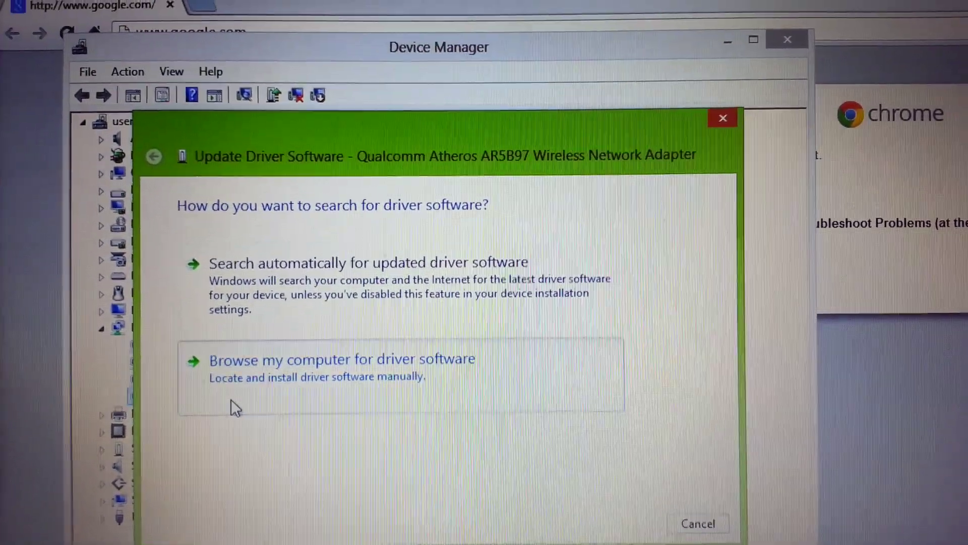
Install the Atheros AR5B97 Wireless Network Adapter driver from the computer's compatible driver list
click(235, 363)
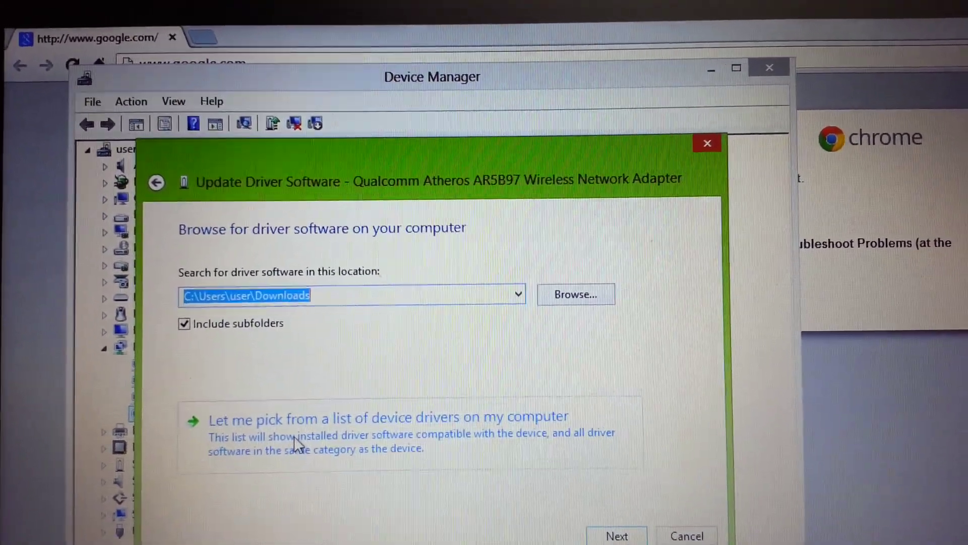
click(297, 431)
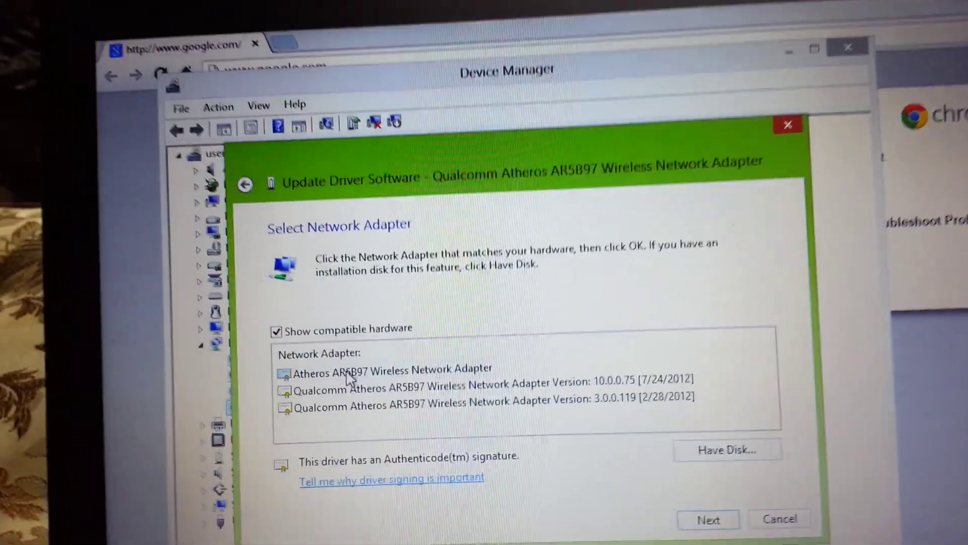
click(341, 335)
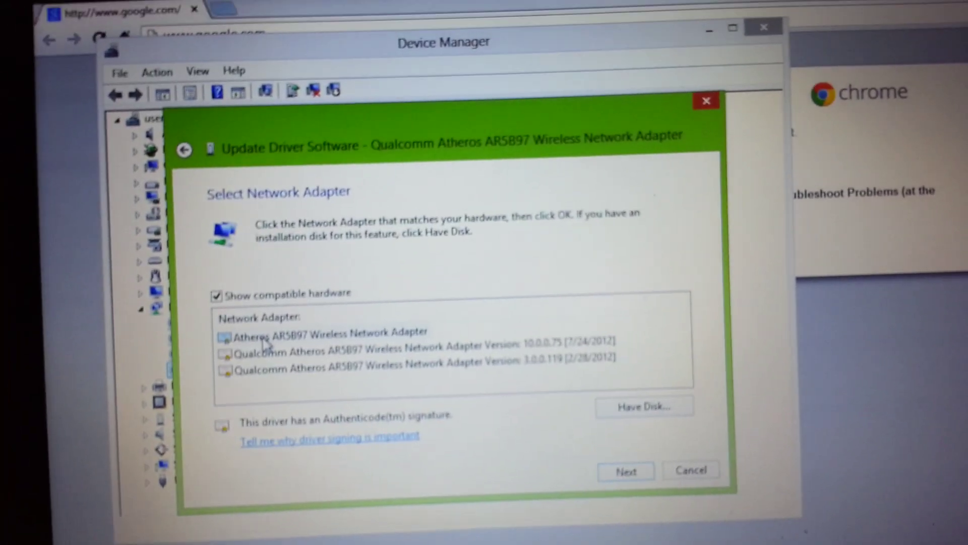
key(Return)
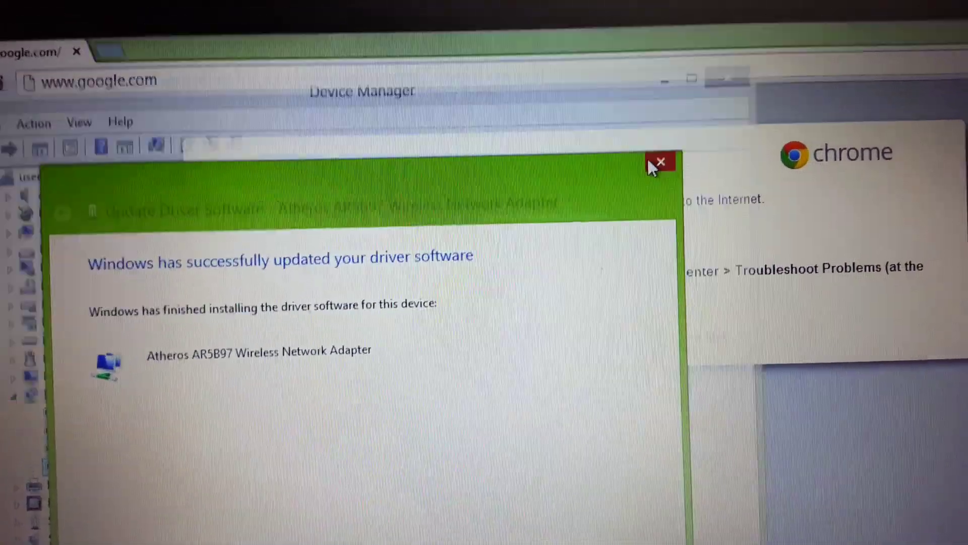
click(660, 163)
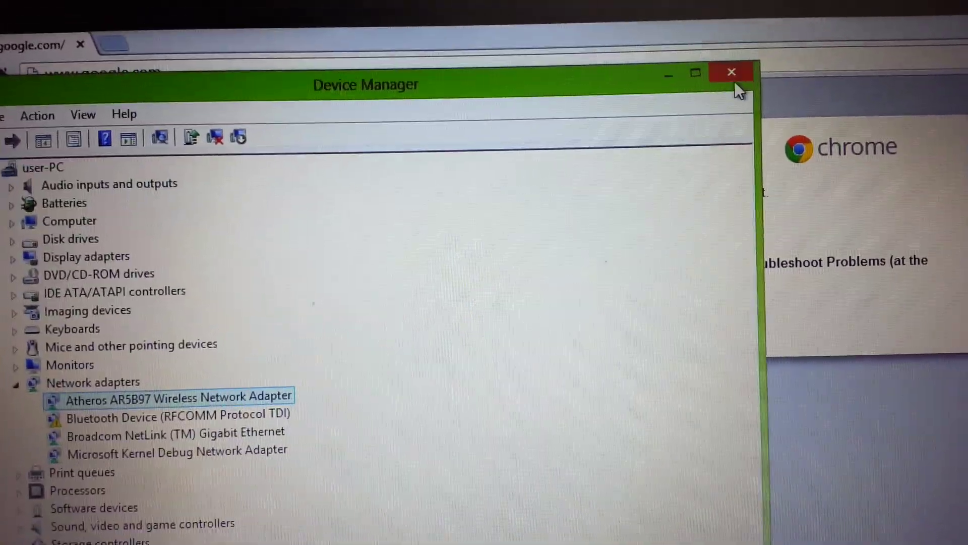
Close Device Manager and confirm the Networks list shows BTHub3-3P3M connected
click(736, 80)
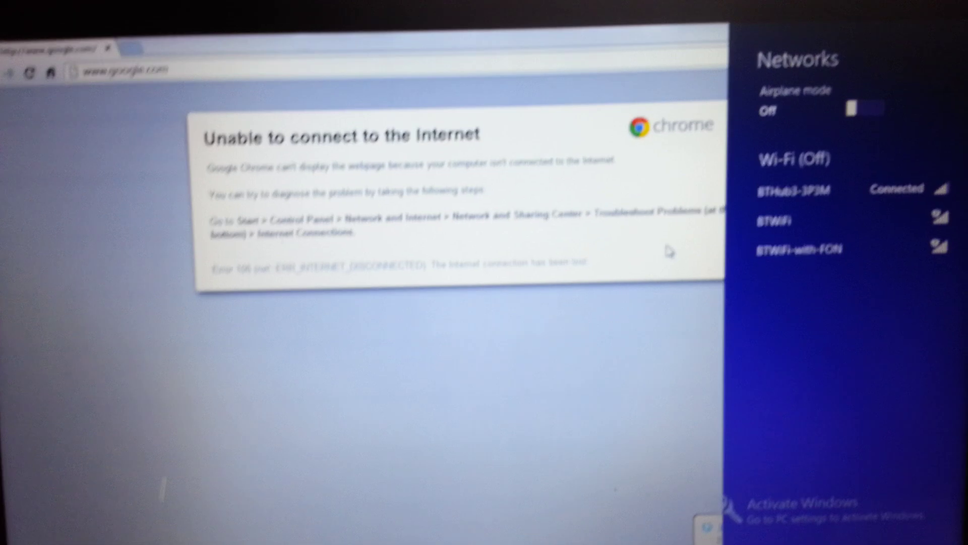
click(628, 165)
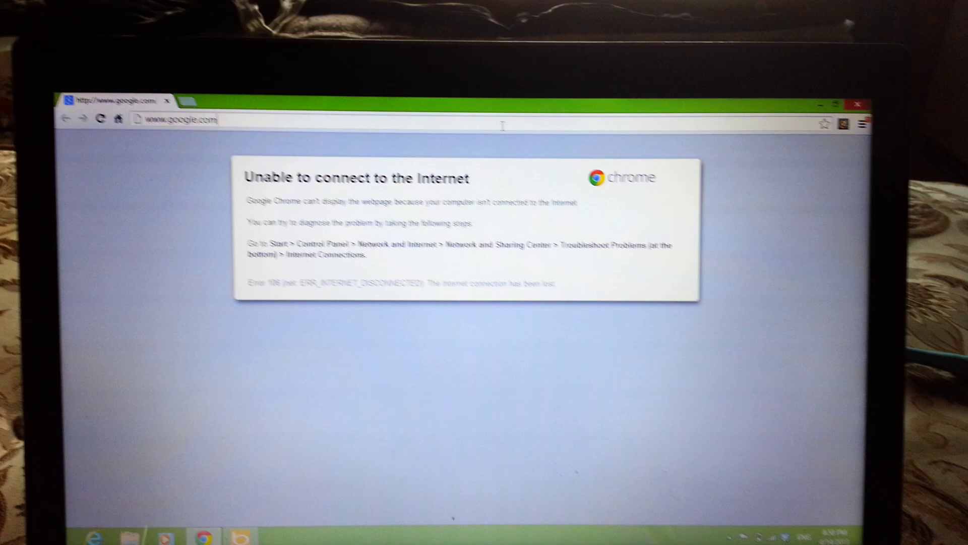
Load Google in Chrome and open Downloads to find the Atheros driver zip
click(509, 99)
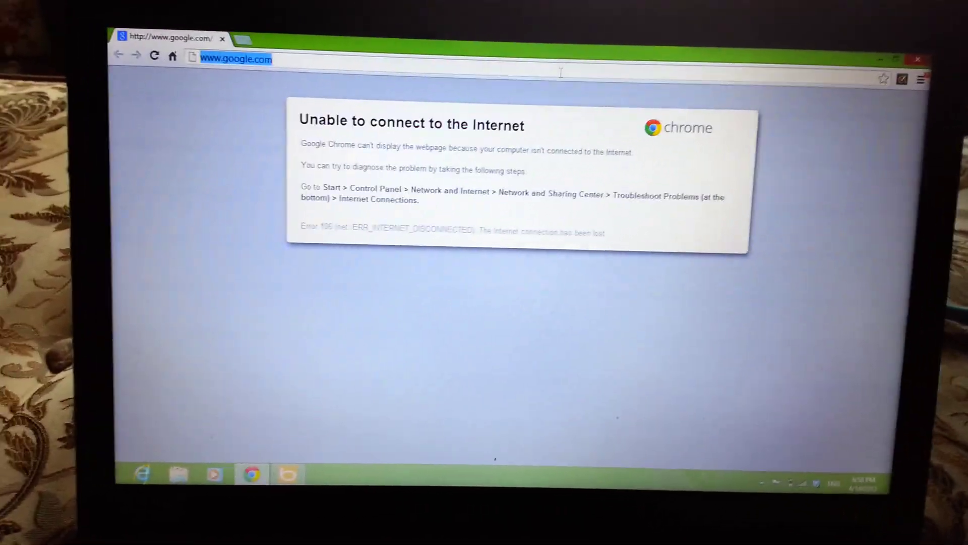
text(google)
key(Return)
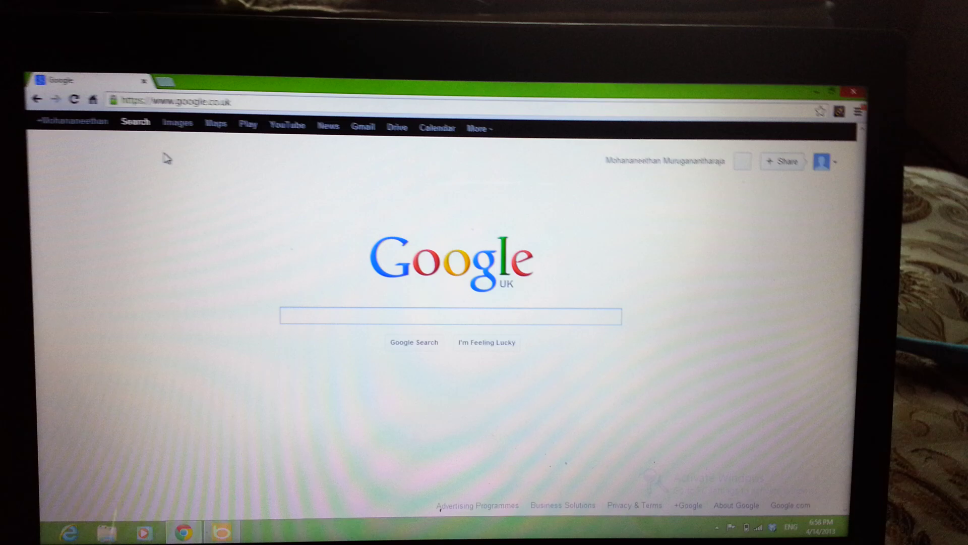
key(ctrl+j)
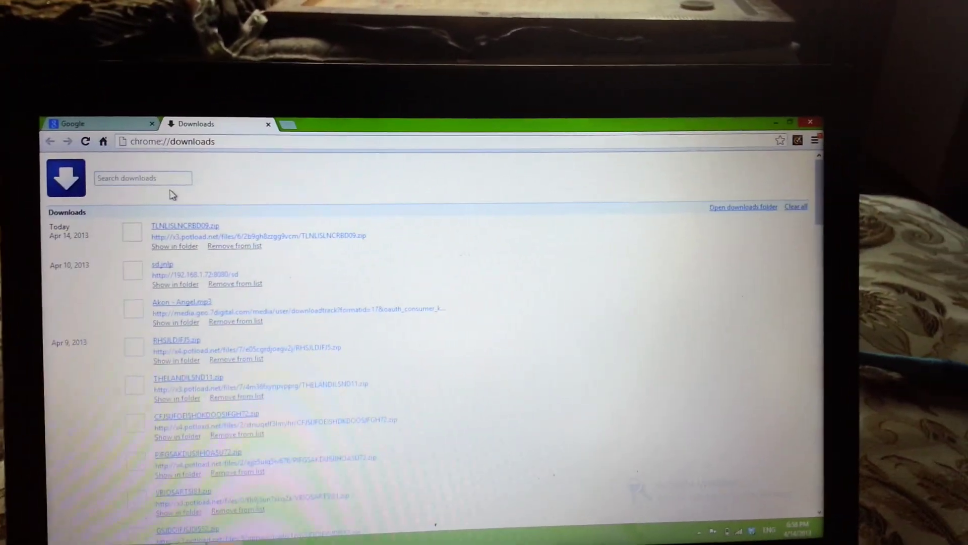
scroll(171, 195, down, 10)
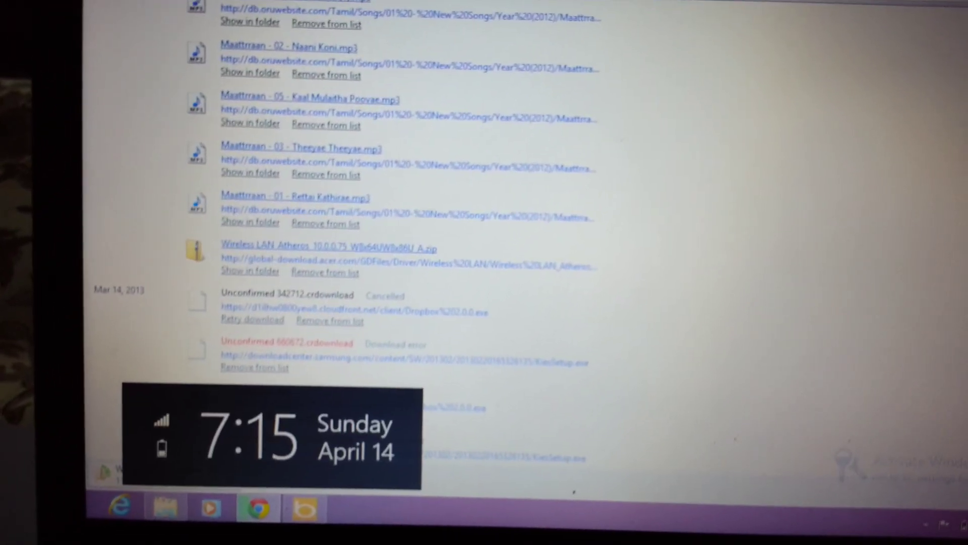
Search Settings for 'device' and start browsing for the Atheros AR5B97 driver
key(super+q)
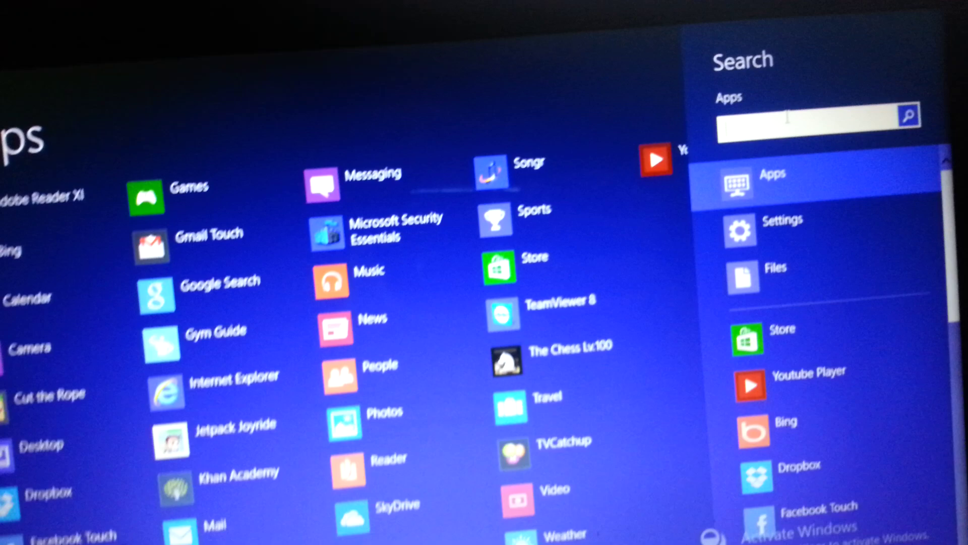
text(device)
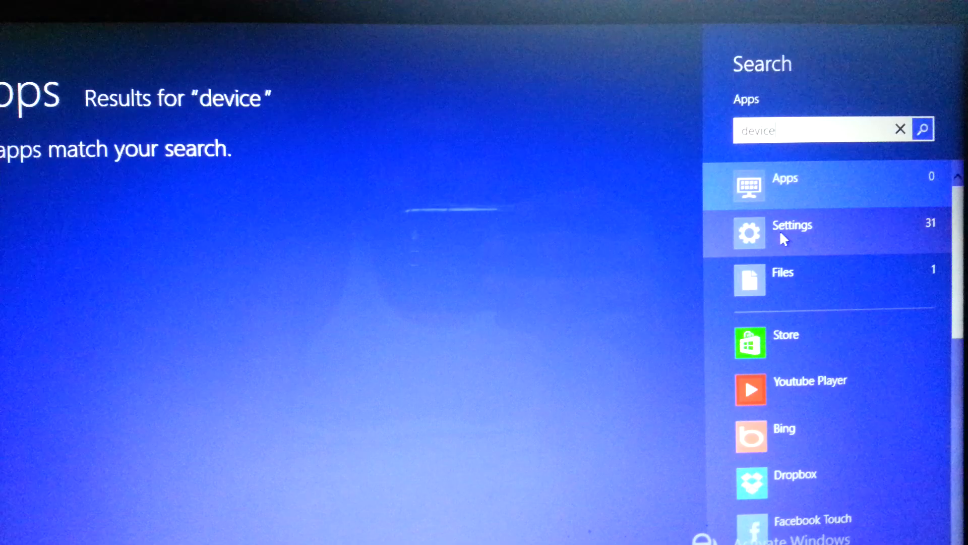
click(782, 238)
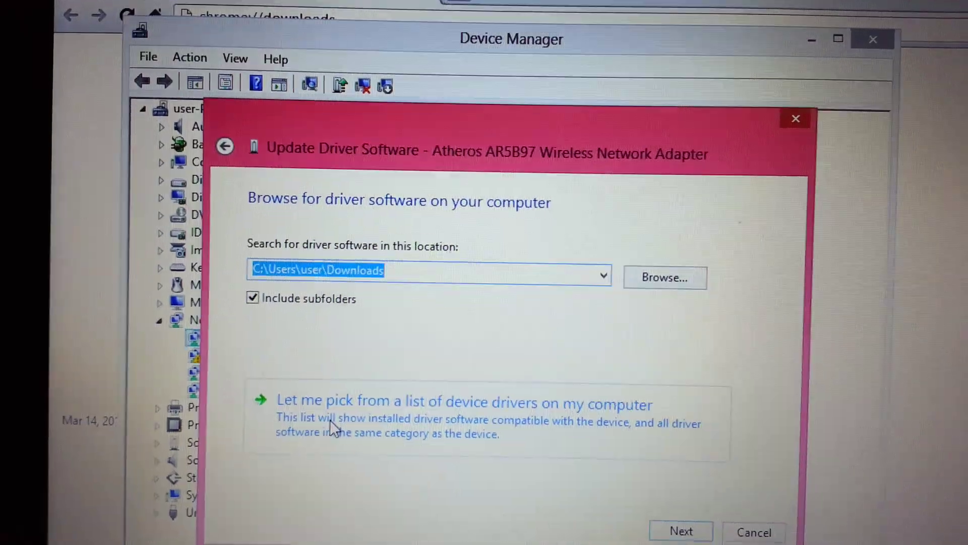
Pick Atheros AR5B97 Wireless Network Adapter from the compatible driver list and install it
click(336, 431)
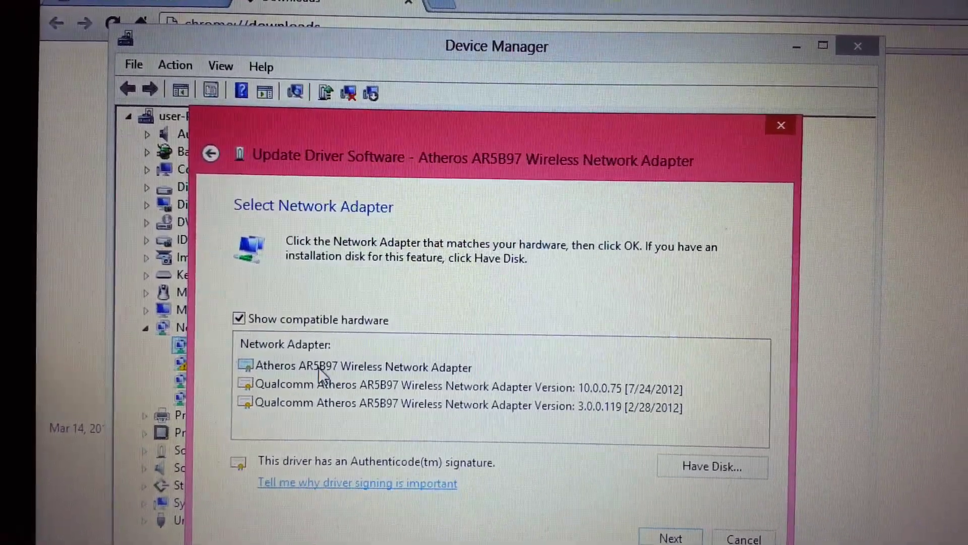
click(319, 367)
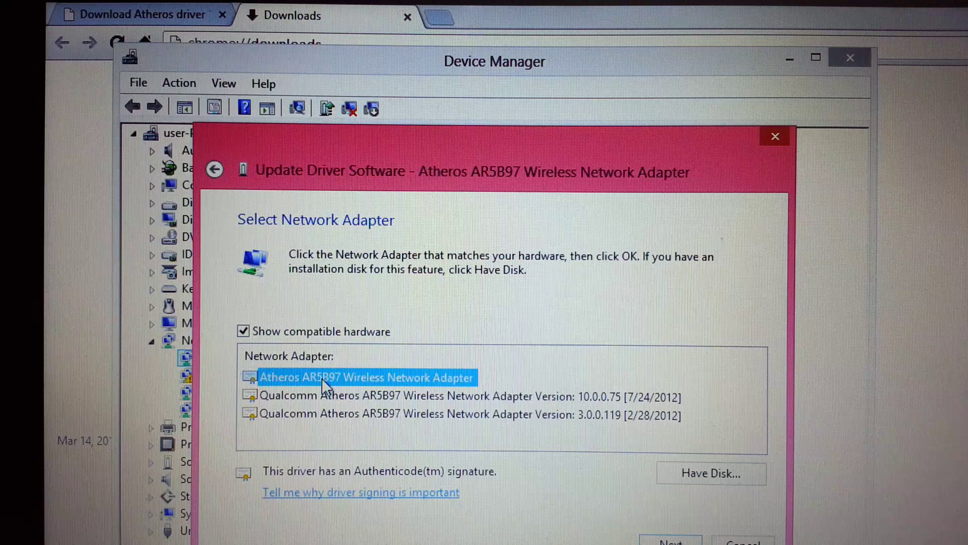
double_click(321, 378)
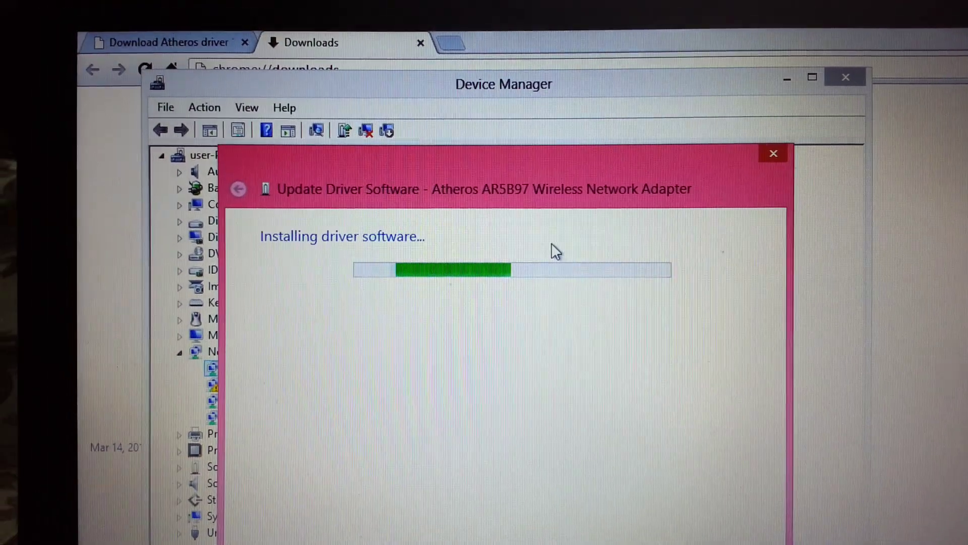